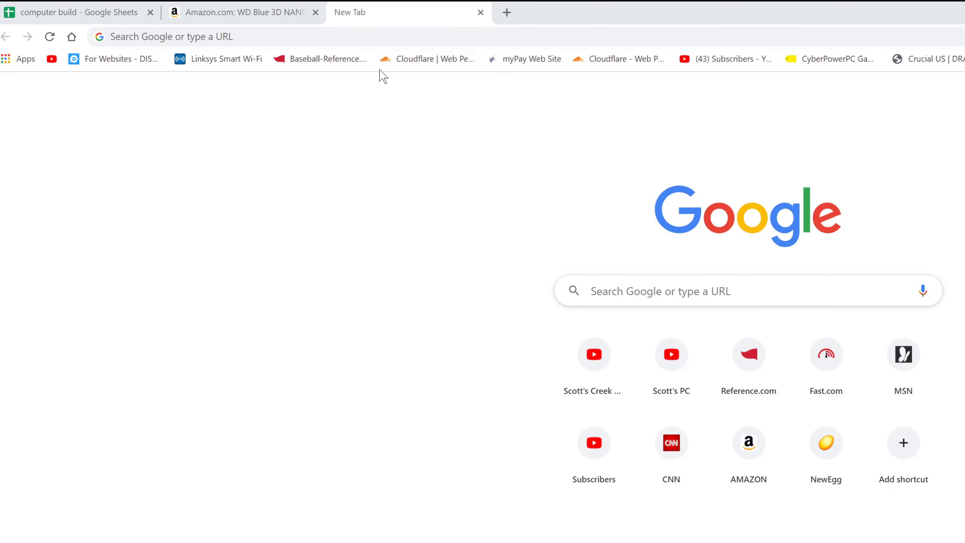
# Step: Enter canva.com in Chrome's address bar
pyautogui.click(304, 37)
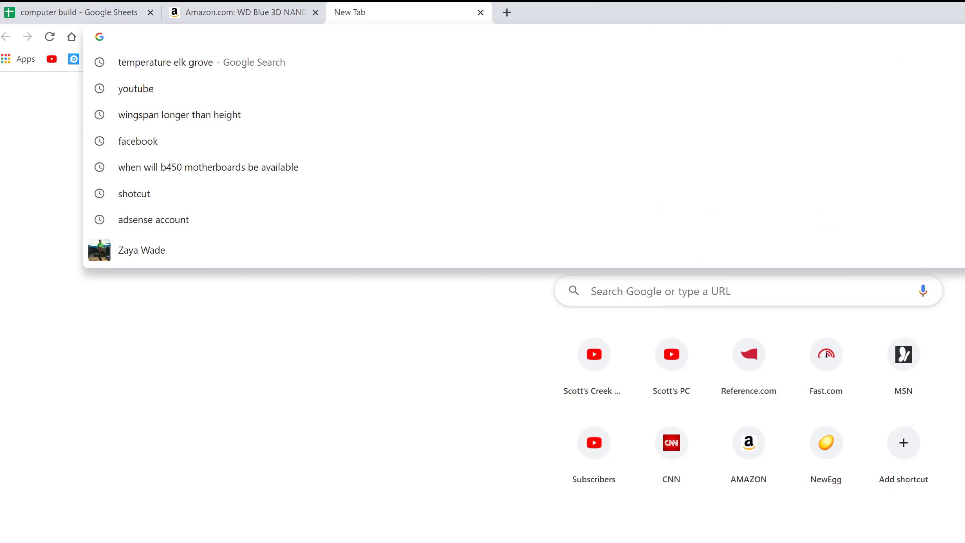
pyautogui.write('canva')
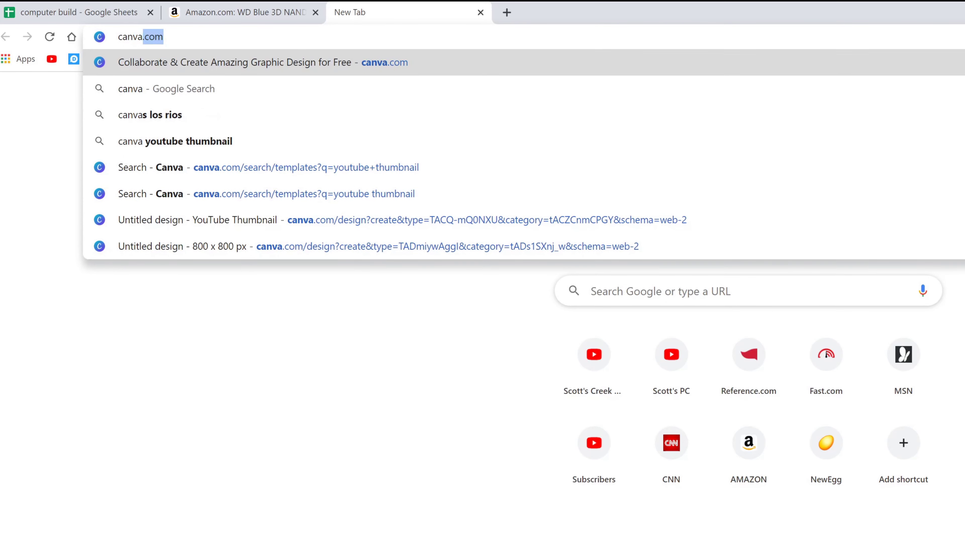
pyautogui.write('.com')
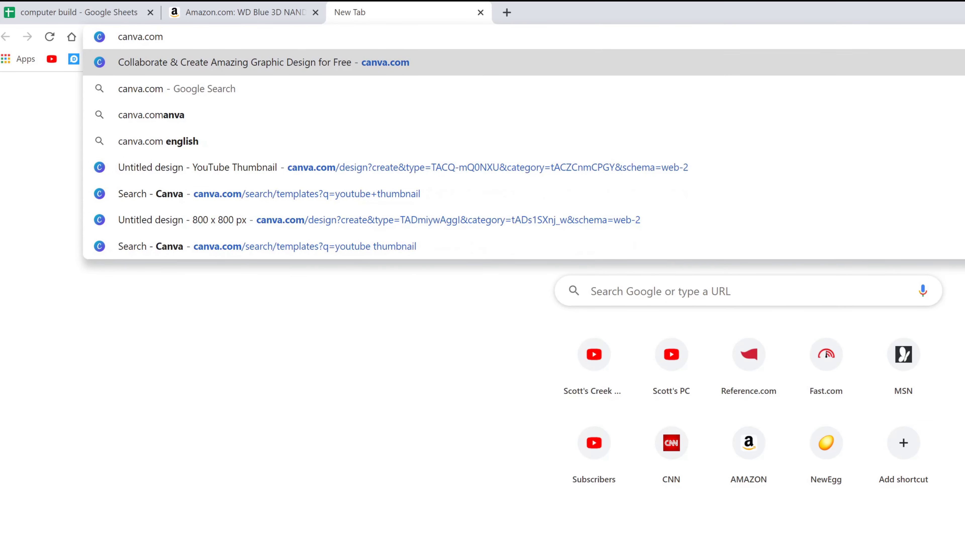
# Step: Load canva.com and sign in with Facebook to reach the Canva home page
pyautogui.press('Return')
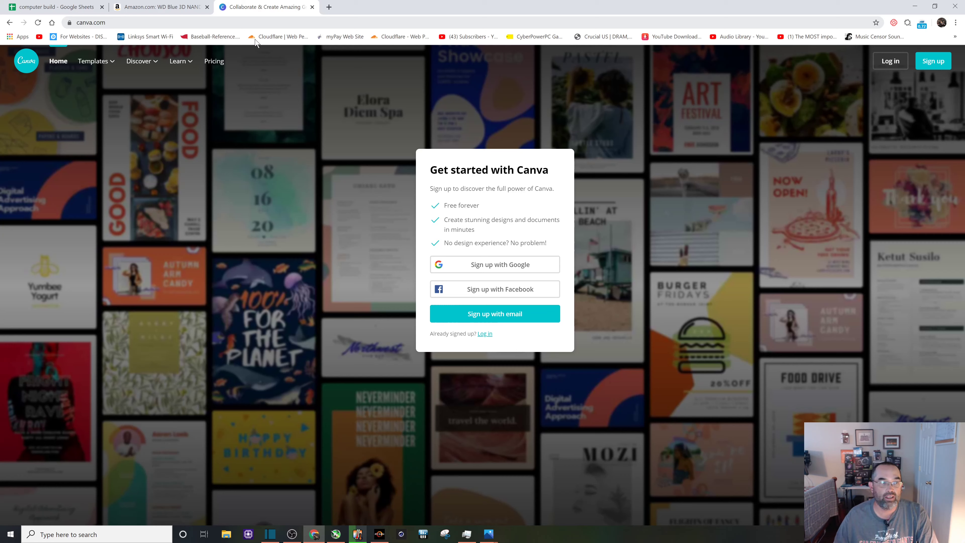
pyautogui.click(492, 290)
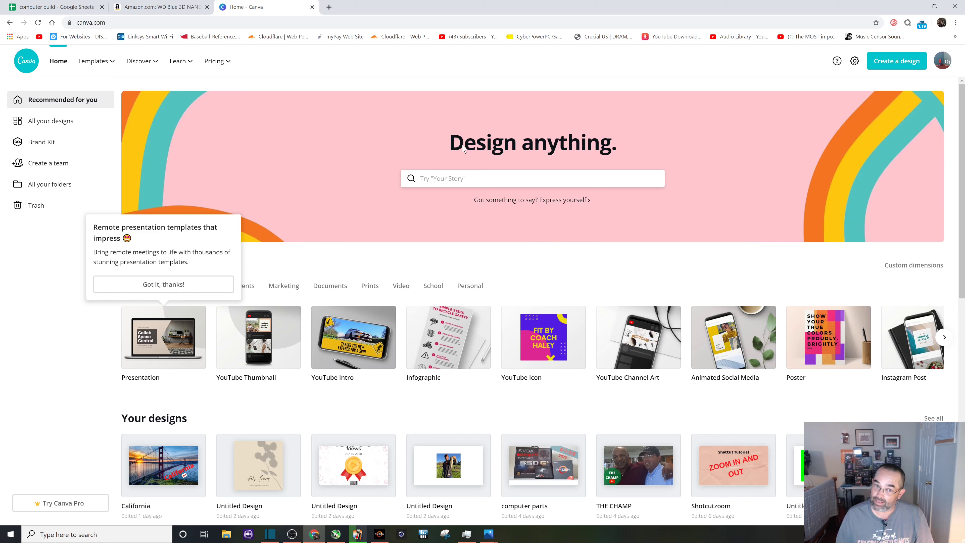
# Step: Search 'youtube th' and open a blank YouTube Thumbnail design
pyautogui.click(462, 178)
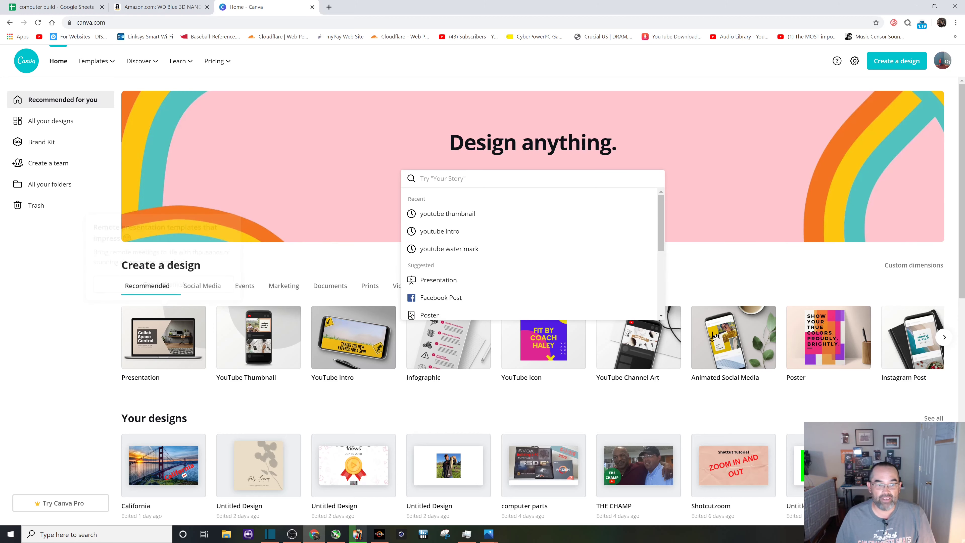
pyautogui.write('you')
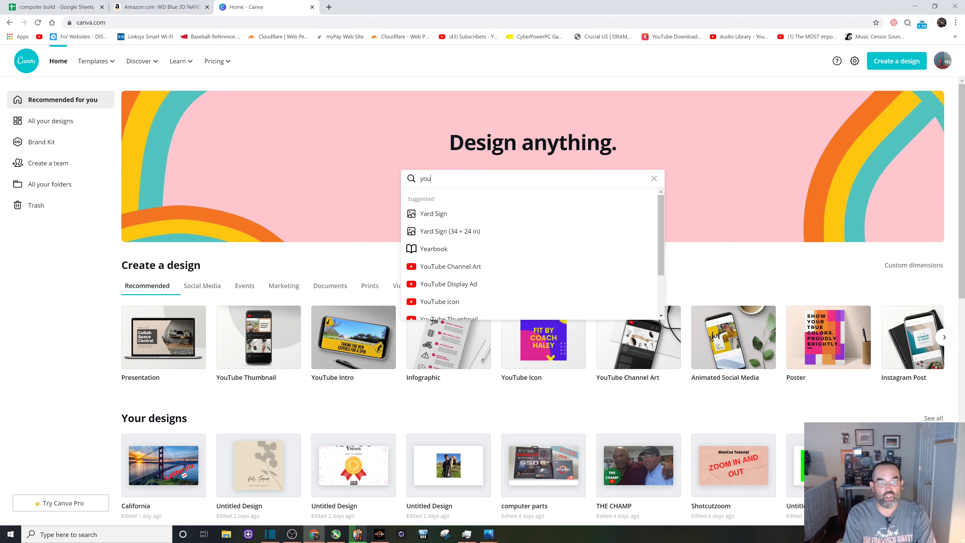
pyautogui.write('tube thu')
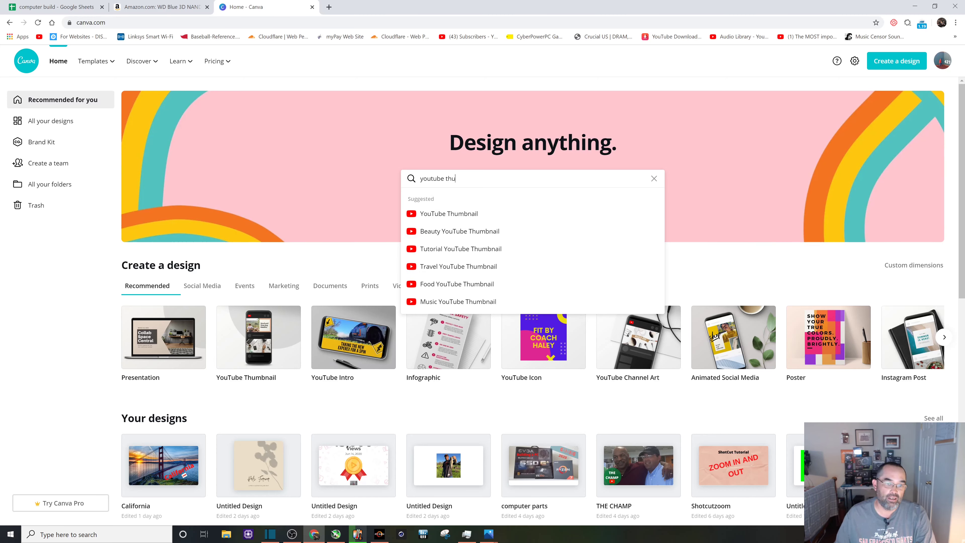
pyautogui.click(456, 220)
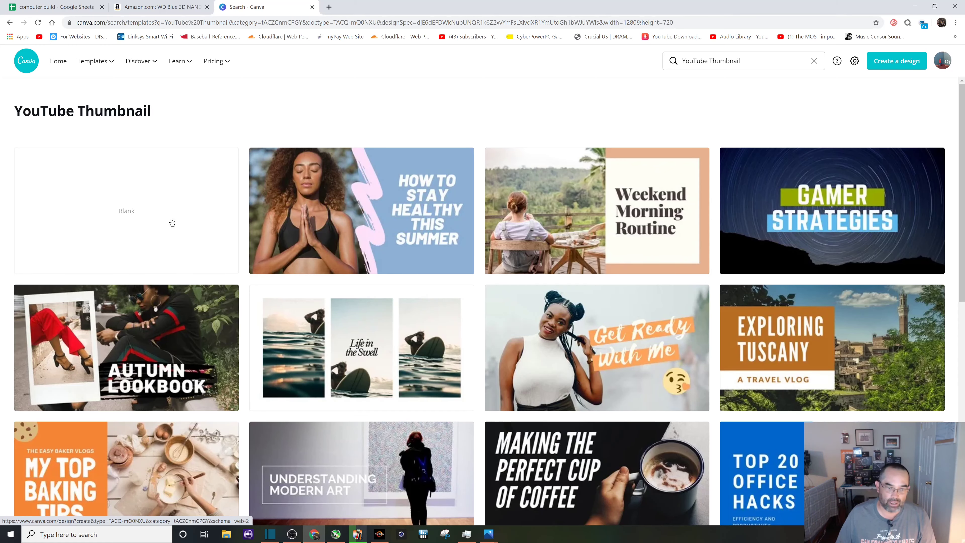
pyautogui.scroll(-7, 344, 249)
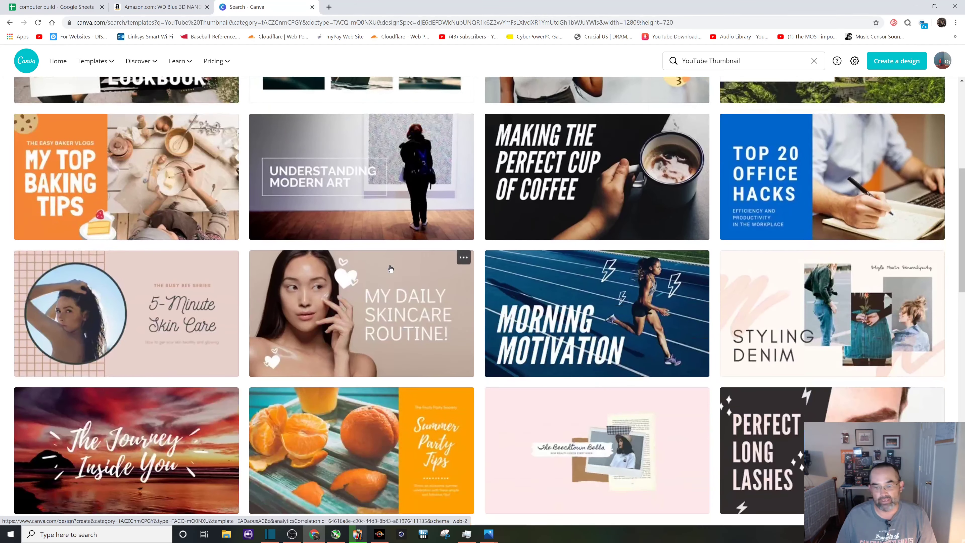
pyautogui.scroll(-3, 575, 332)
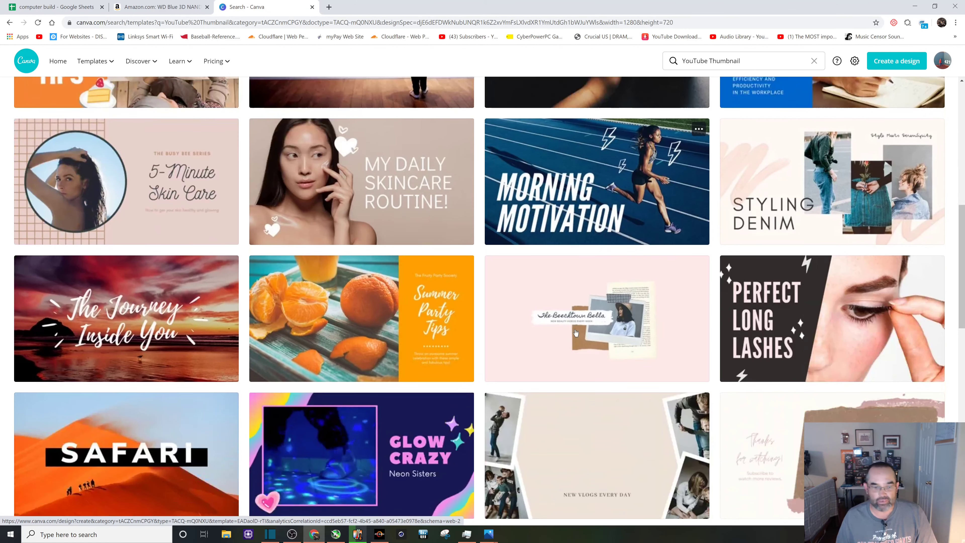
pyautogui.scroll(10, 576, 332)
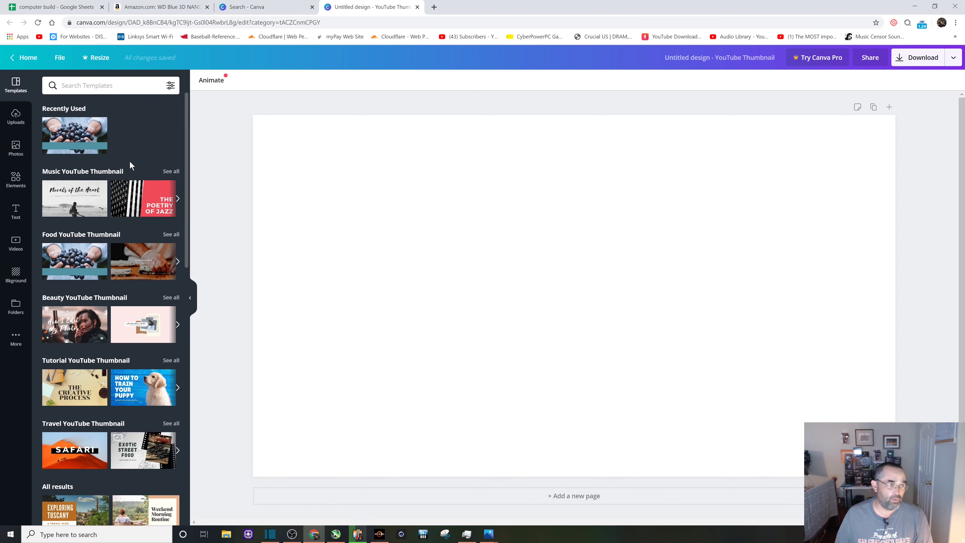
# Step: Upload the stormtrooper photo to the Uploads library
pyautogui.click(16, 117)
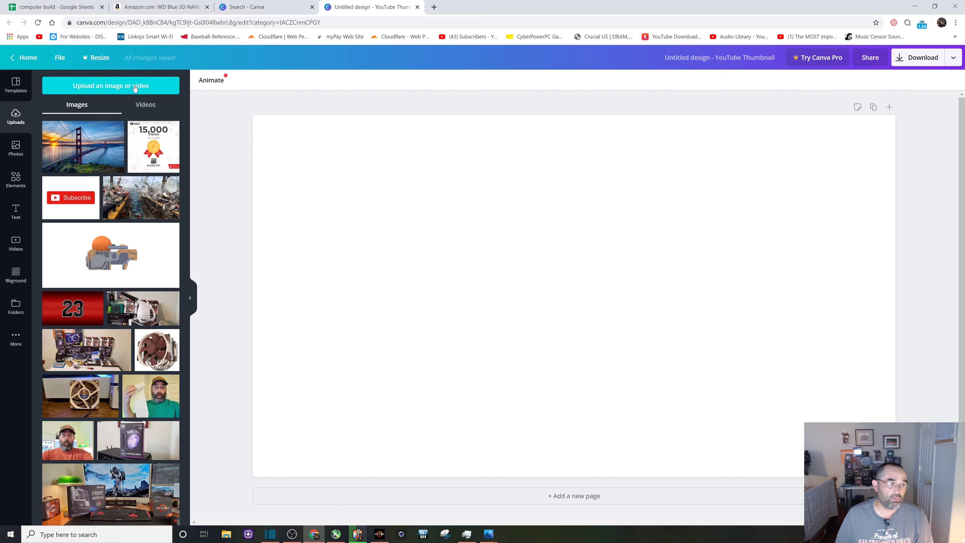
pyautogui.click(144, 87)
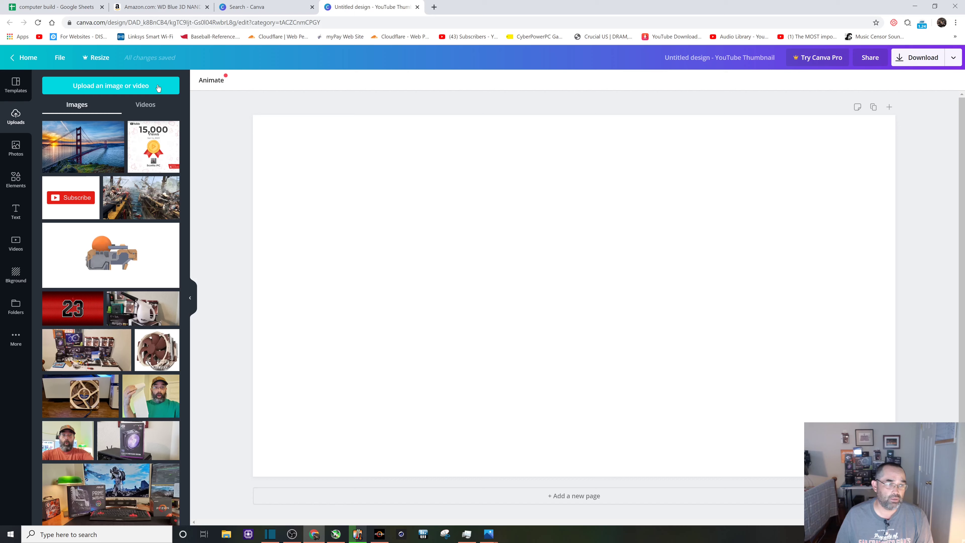
pyautogui.doubleClick(242, 141)
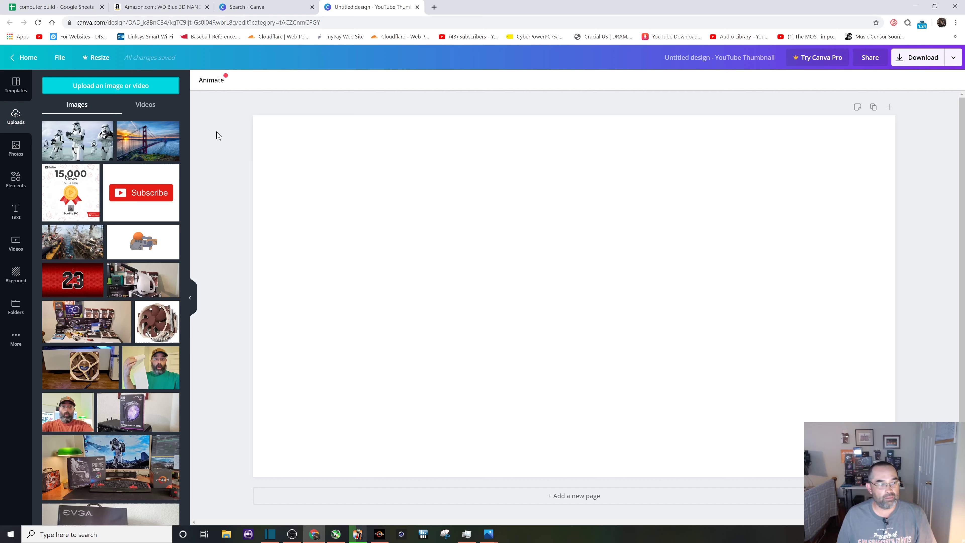
# Step: Place the stormtrooper photo and stretch its top, bottom, right and left edges to the canvas borders
pyautogui.click(83, 140)
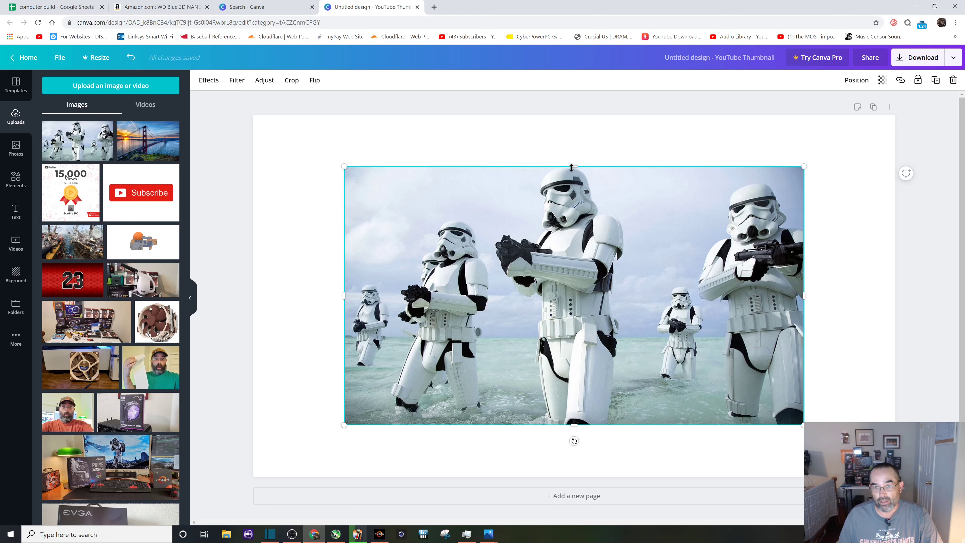
pyautogui.moveTo(572, 167); pyautogui.dragTo(567, 115)
pyautogui.moveTo(577, 425); pyautogui.dragTo(605, 493)
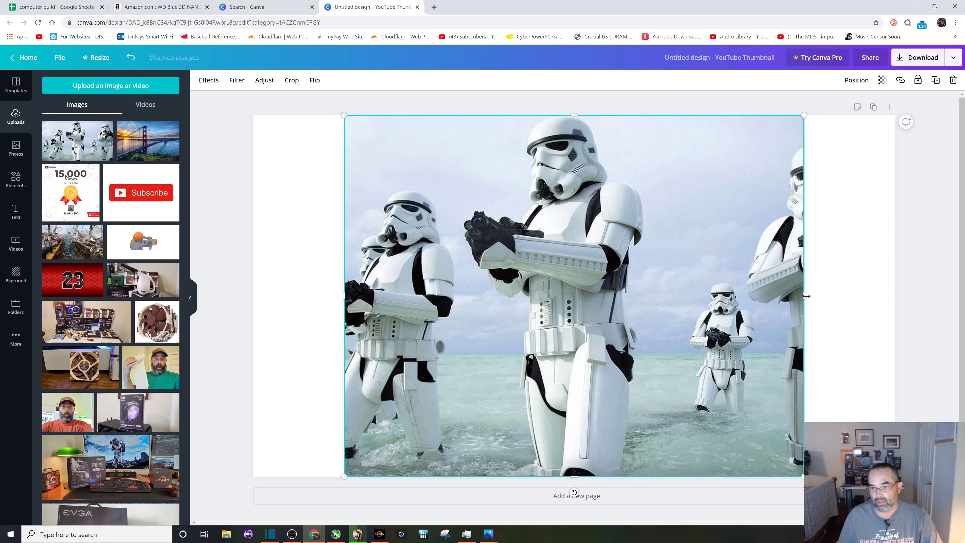
pyautogui.moveTo(805, 299); pyautogui.dragTo(897, 300)
pyautogui.moveTo(344, 296); pyautogui.dragTo(252, 299)
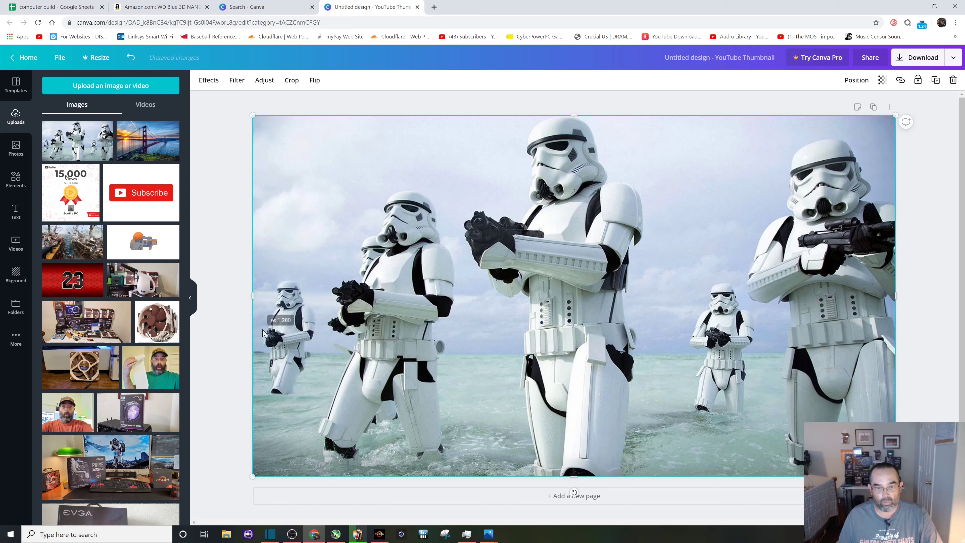
pyautogui.click(227, 362)
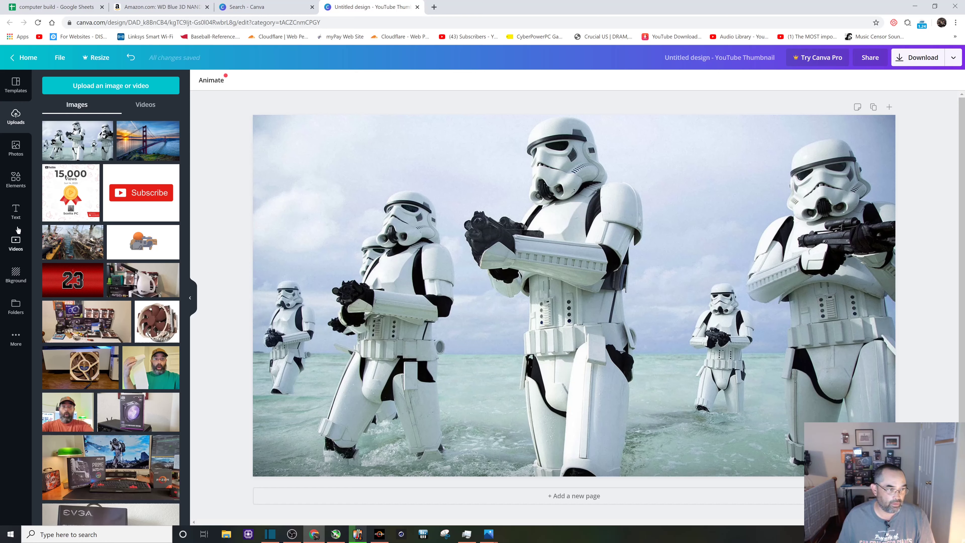
# Step: Add a heading text box from the Text panel and type 'Star Wars'
pyautogui.click(15, 217)
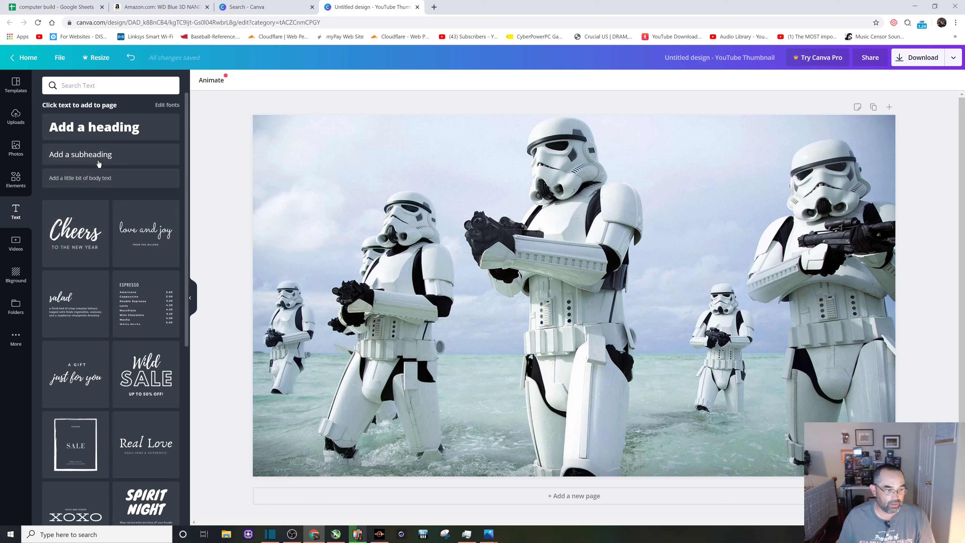
pyautogui.scroll(-2, 127, 340)
pyautogui.scroll(-3, 127, 340)
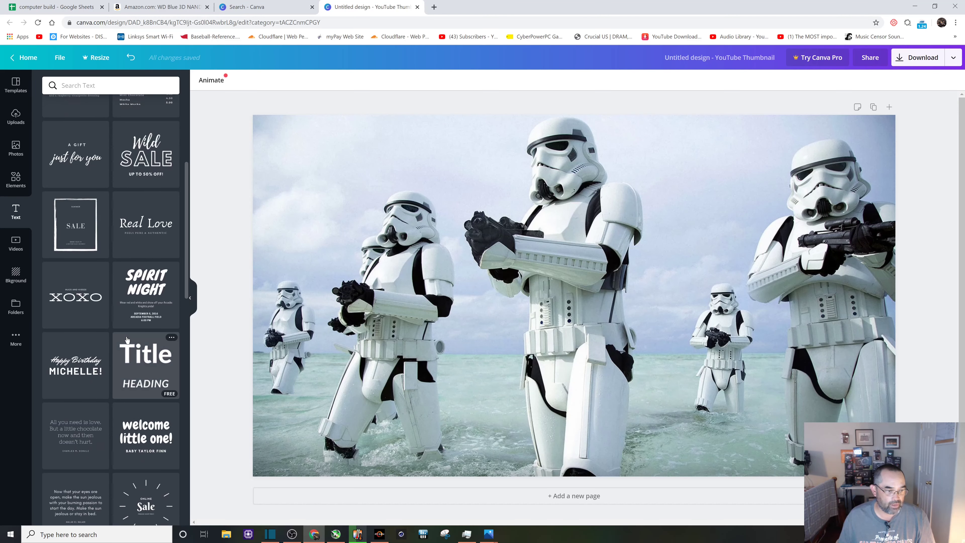
pyautogui.scroll(5, 127, 339)
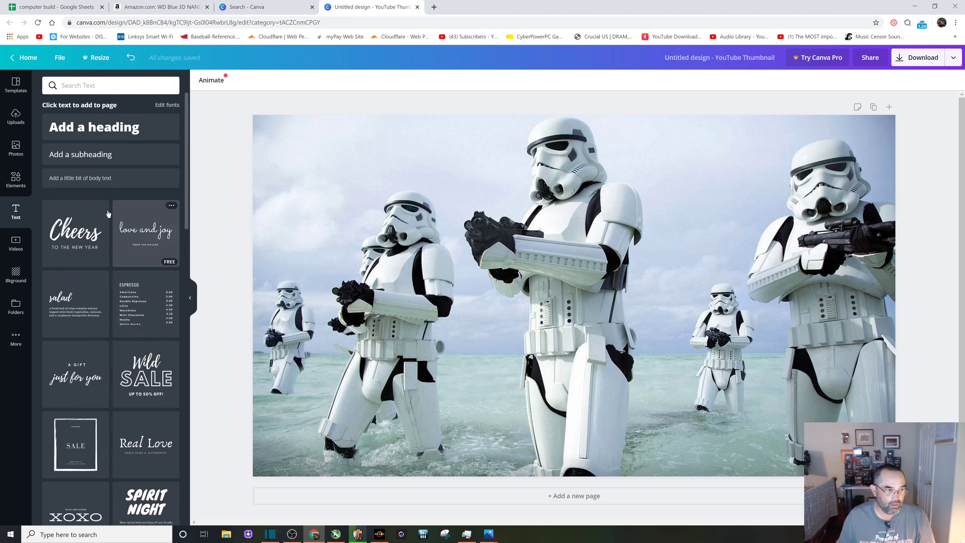
pyautogui.click(109, 123)
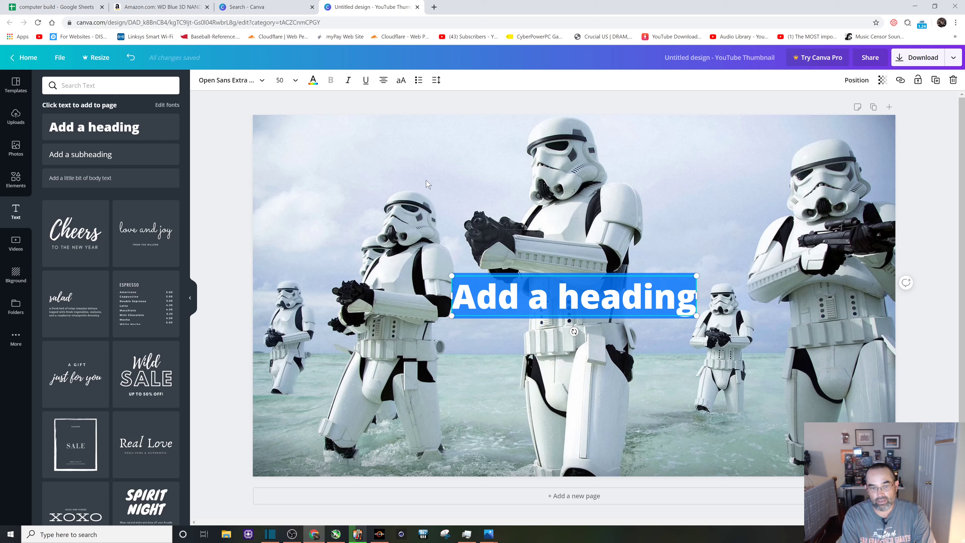
pyautogui.write('Star')
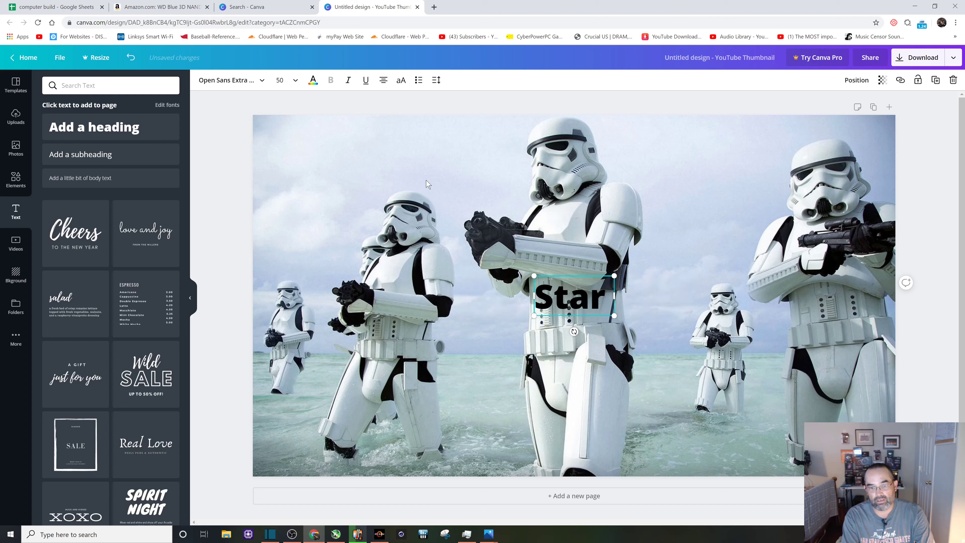
pyautogui.write(' Wars')
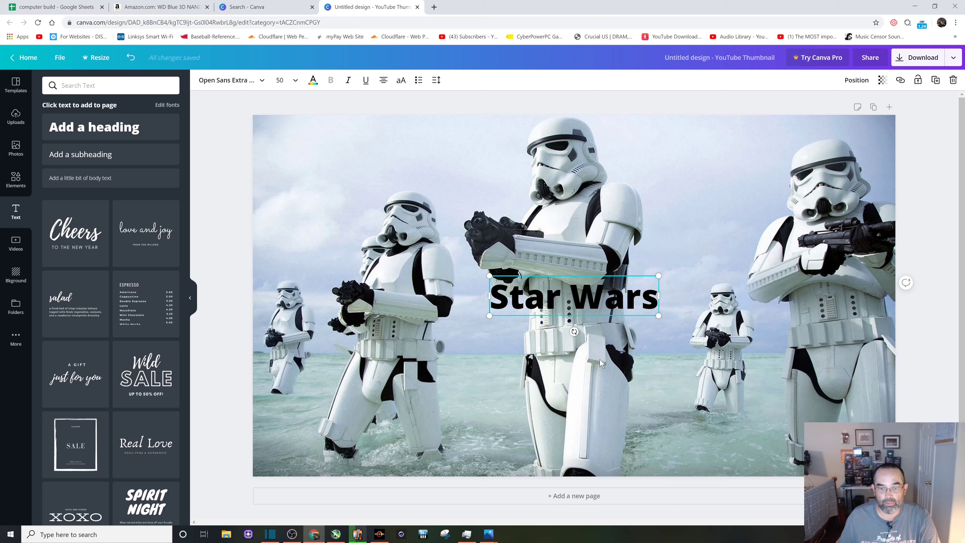
# Step: Move the Star Wars heading to the photo's top-left and set its font size to 88
pyautogui.click(585, 363)
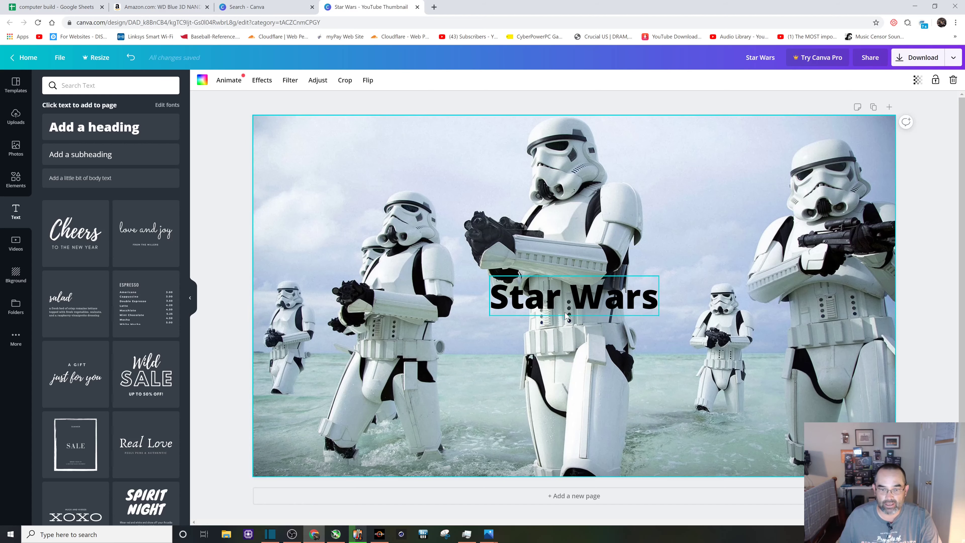
pyautogui.click(563, 297)
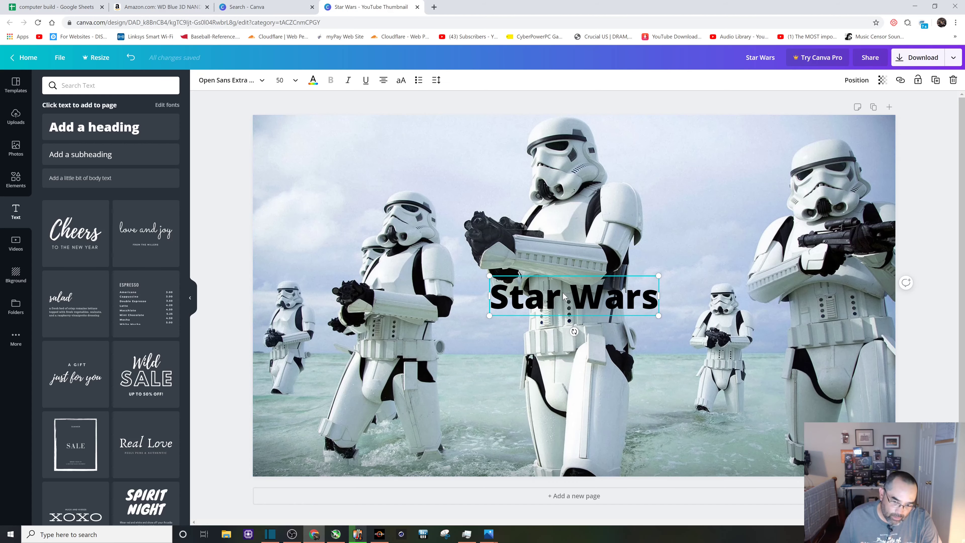
pyautogui.moveTo(568, 297); pyautogui.dragTo(364, 141)
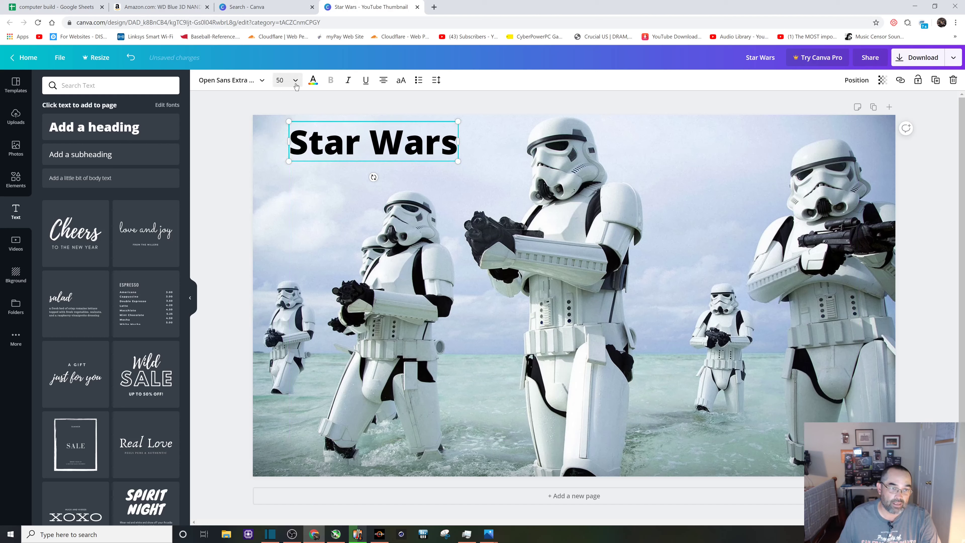
pyautogui.click(296, 85)
pyautogui.scroll(-2, 303, 280)
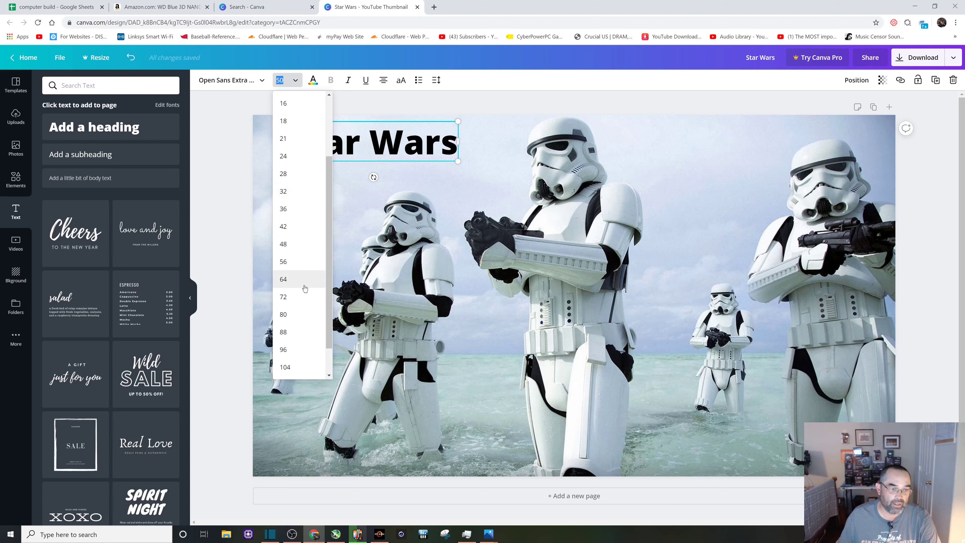
pyautogui.click(285, 333)
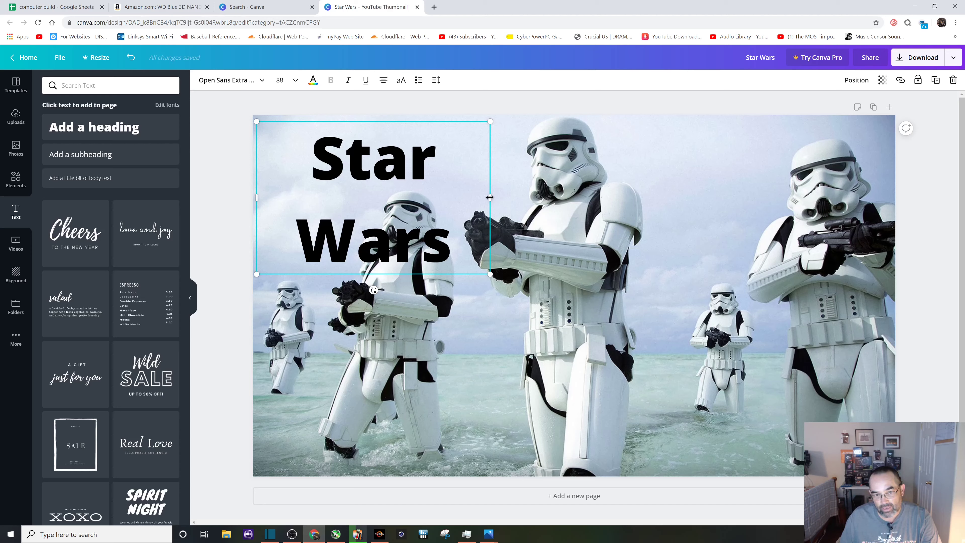
# Step: Widen the heading to fit one line, shrink it to size 72, and nudge it top-left
pyautogui.moveTo(490, 197); pyautogui.dragTo(583, 195)
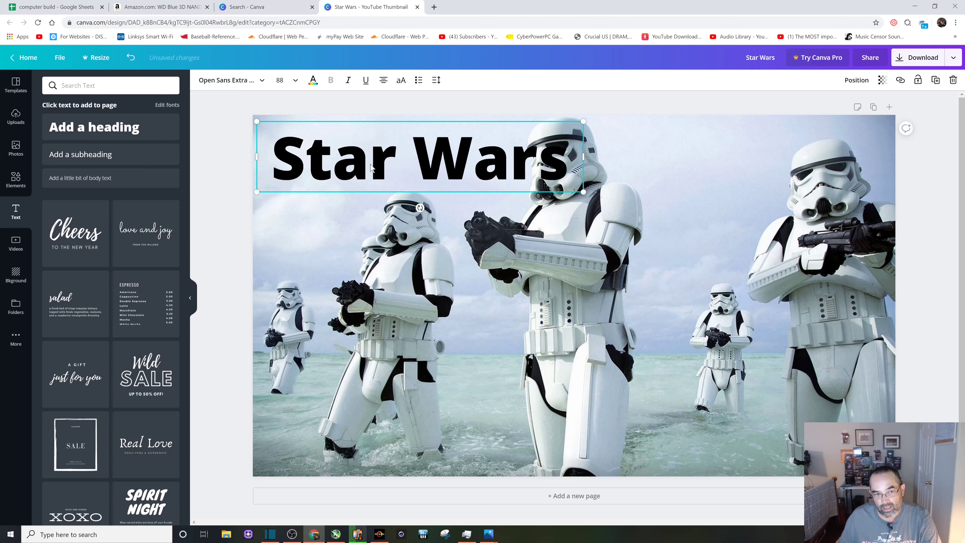
pyautogui.moveTo(371, 167)
pyautogui.mouseDown()
pyautogui.moveTo(628, 151)
pyautogui.moveTo(363, 151)
pyautogui.mouseUp()
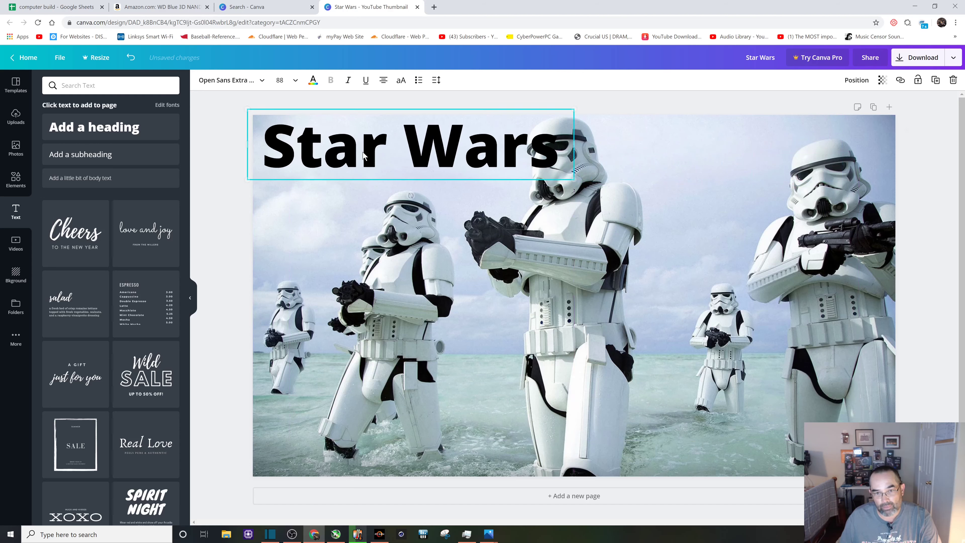
pyautogui.click(295, 84)
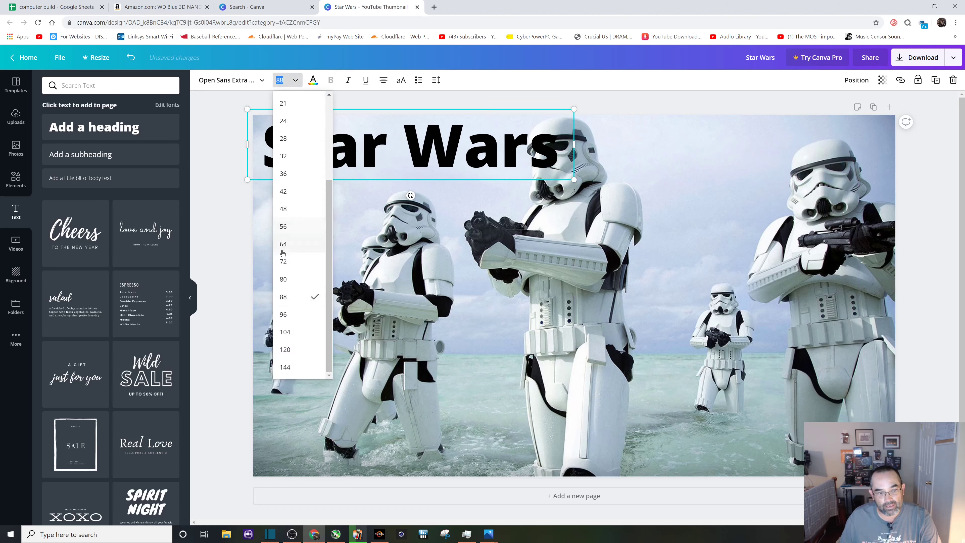
pyautogui.click(283, 262)
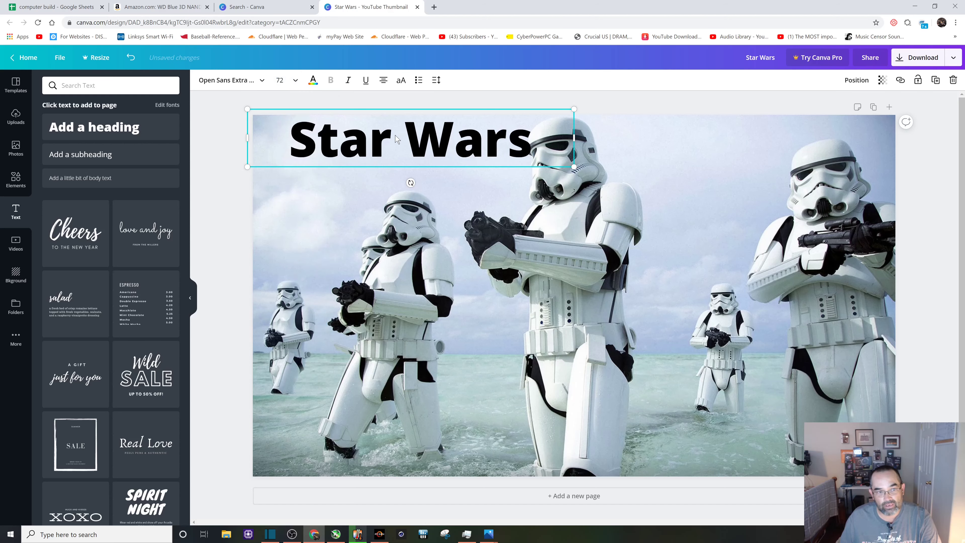
pyautogui.moveTo(397, 139); pyautogui.dragTo(374, 142)
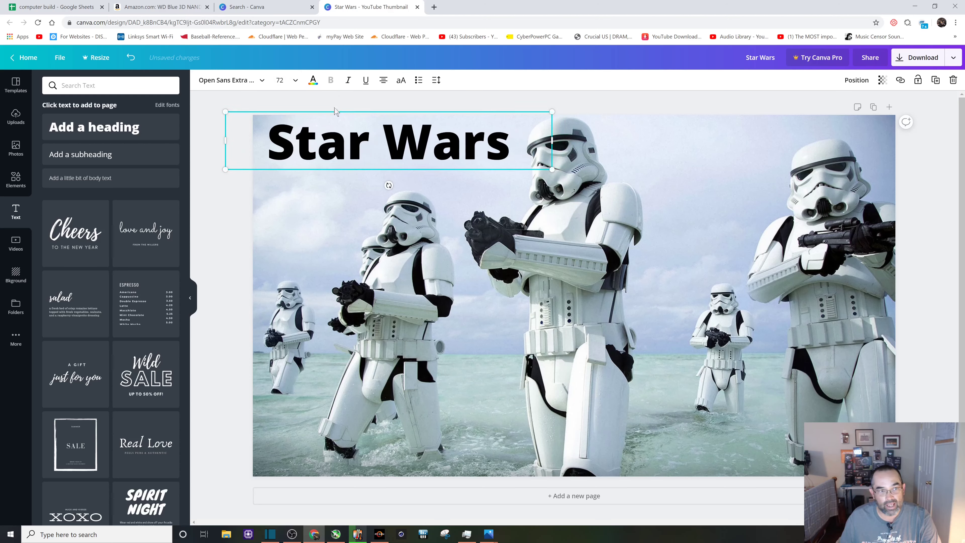
# Step: Colour the Star Wars heading with the default red swatch
pyautogui.click(313, 81)
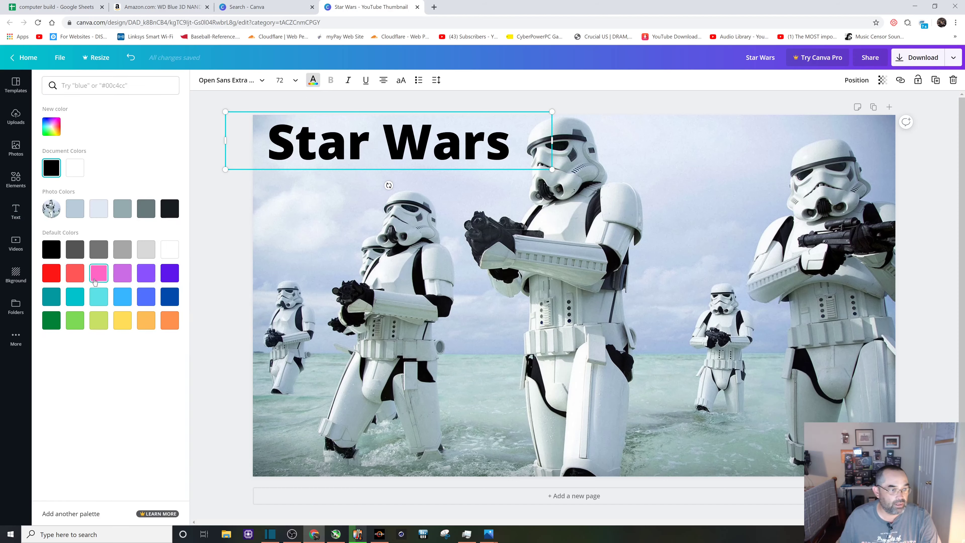
pyautogui.click(47, 278)
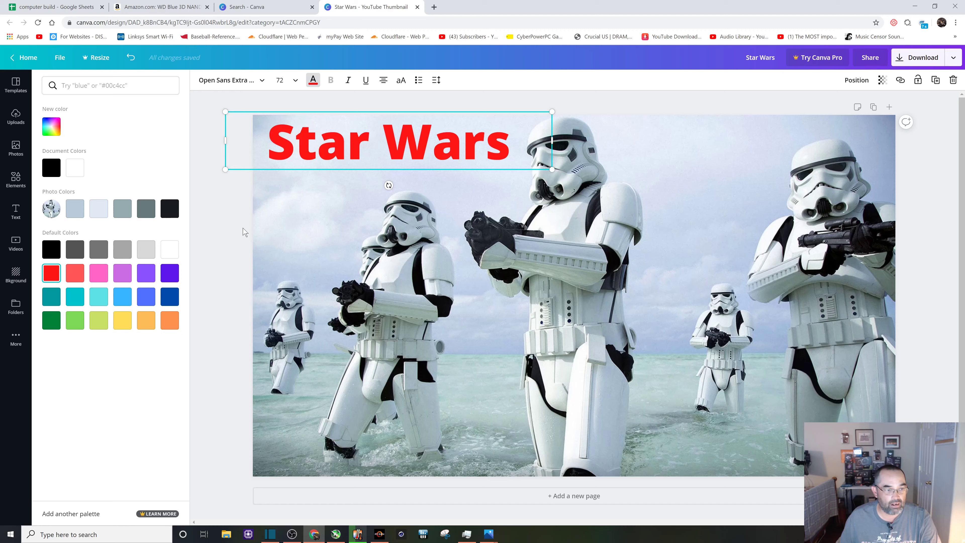
pyautogui.press('Escape')
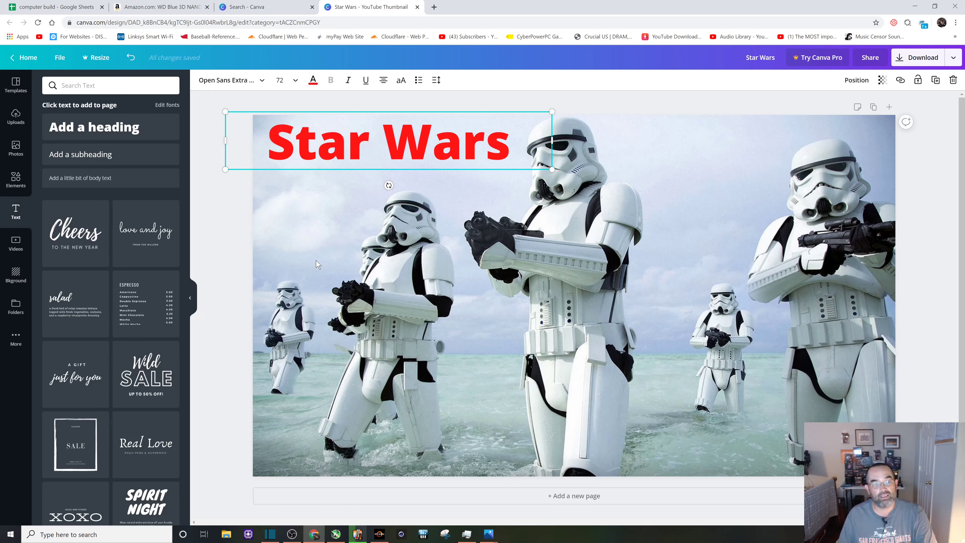
pyautogui.click(321, 270)
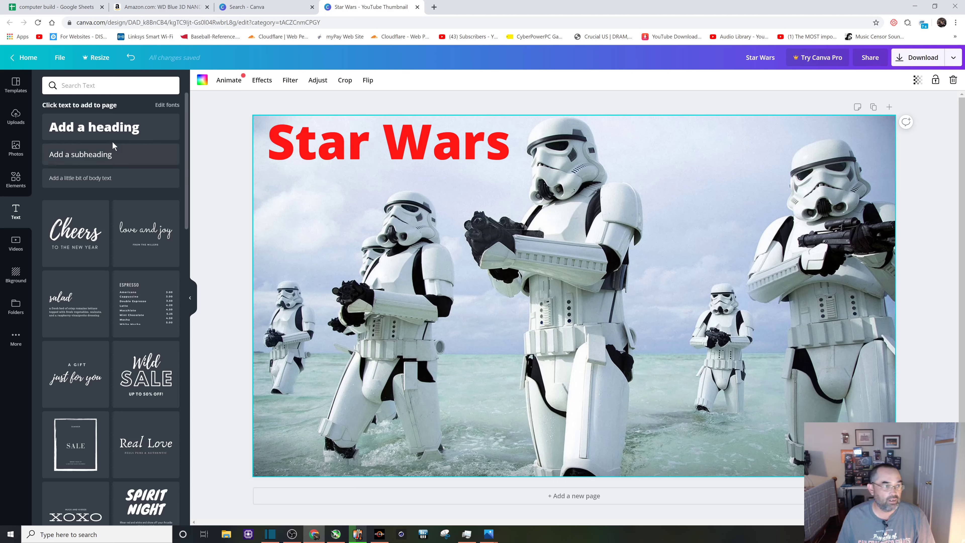
# Step: Add another heading, replace its placeholder with 'On Vacation', and widen it to one line
pyautogui.click(107, 129)
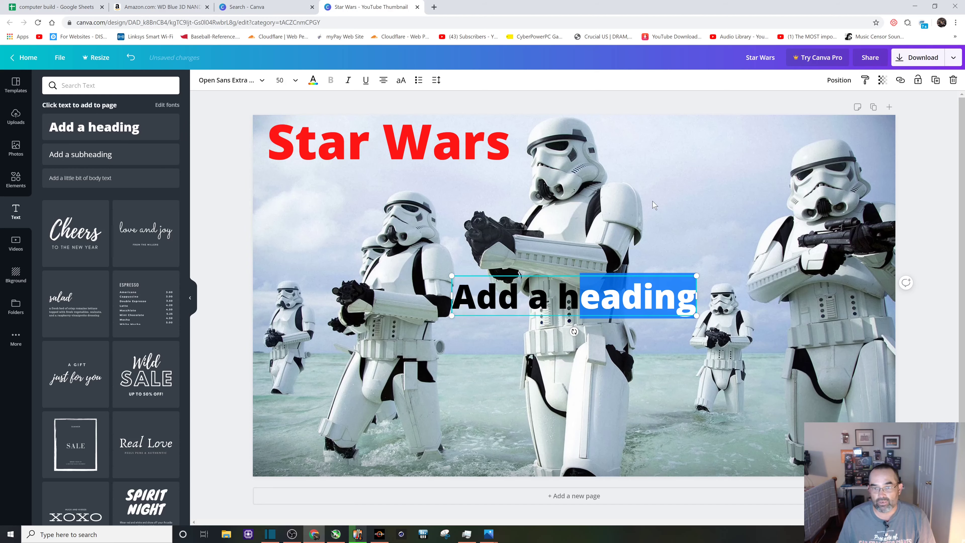
pyautogui.moveTo(486, 306); pyautogui.dragTo(304, 194)
pyautogui.write('on')
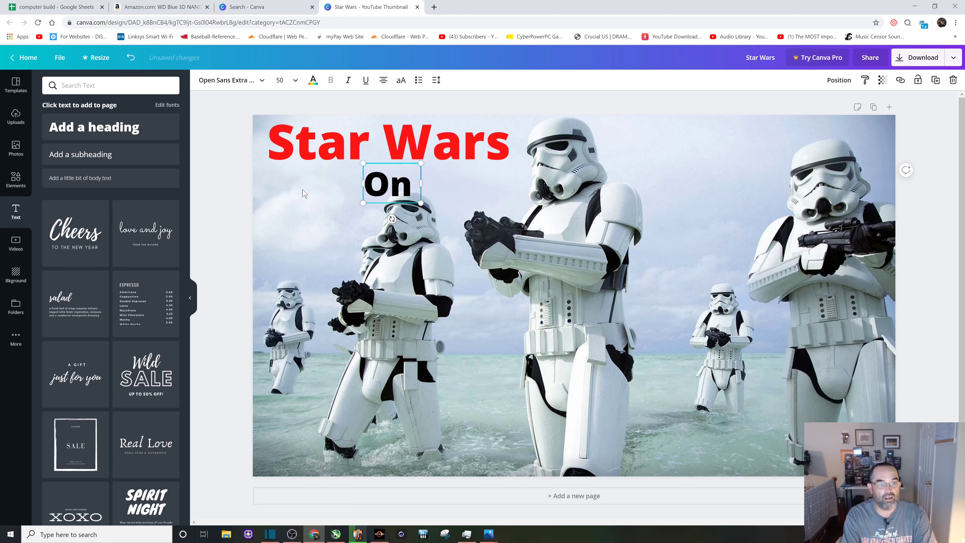
pyautogui.write(' Vact')
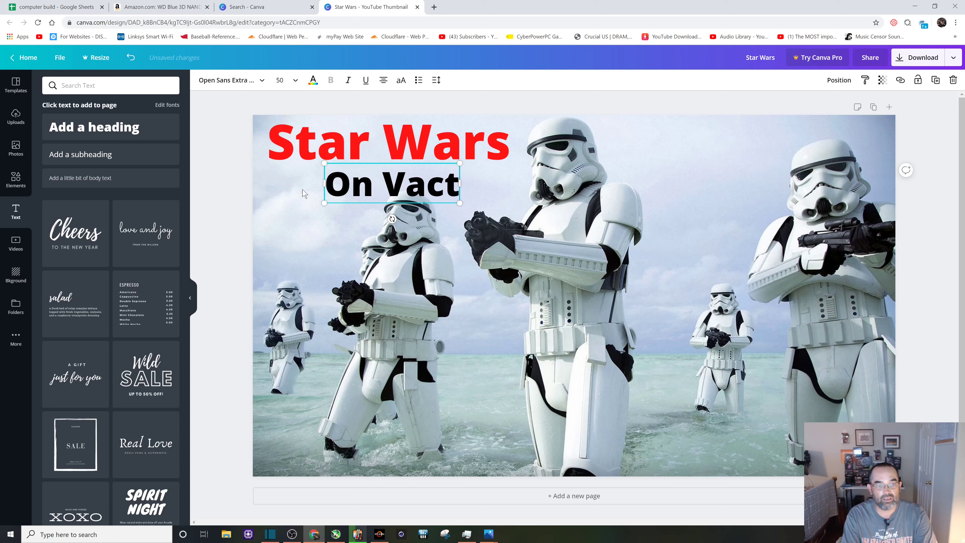
pyautogui.press('BackSpace')
pyautogui.write('ation')
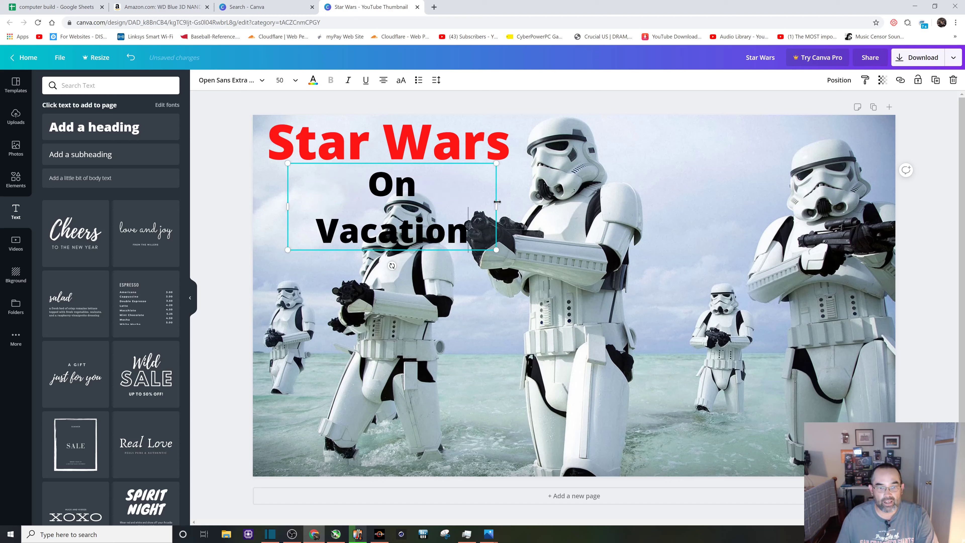
pyautogui.moveTo(497, 210); pyautogui.dragTo(506, 207)
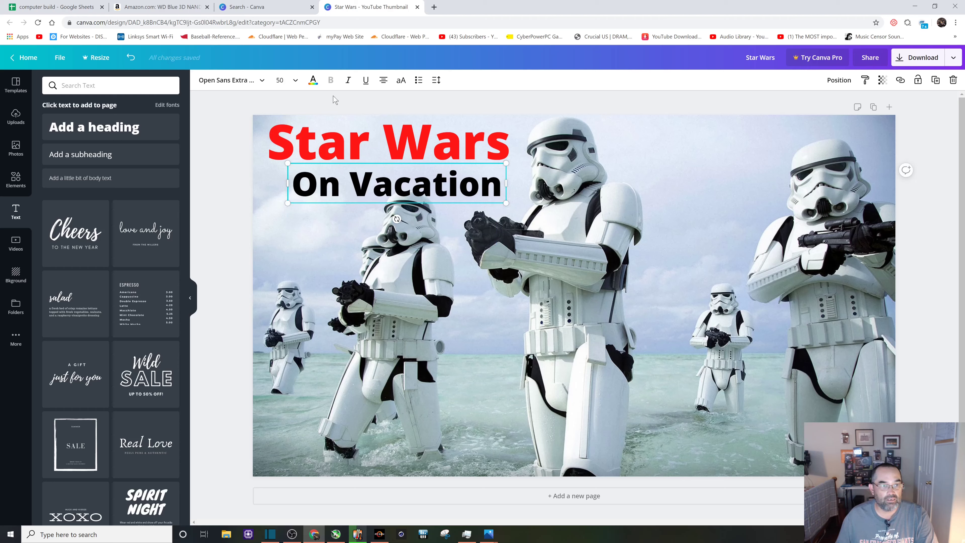
# Step: Make On Vacation red, rotate it to -25°, and move it down-left under Star Wars
pyautogui.click(314, 80)
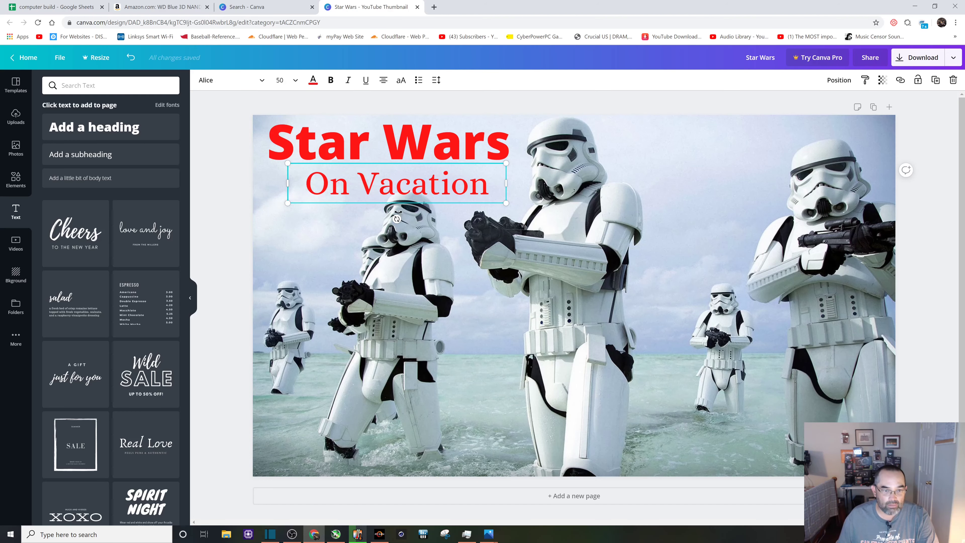
pyautogui.moveTo(397, 218); pyautogui.dragTo(411, 212)
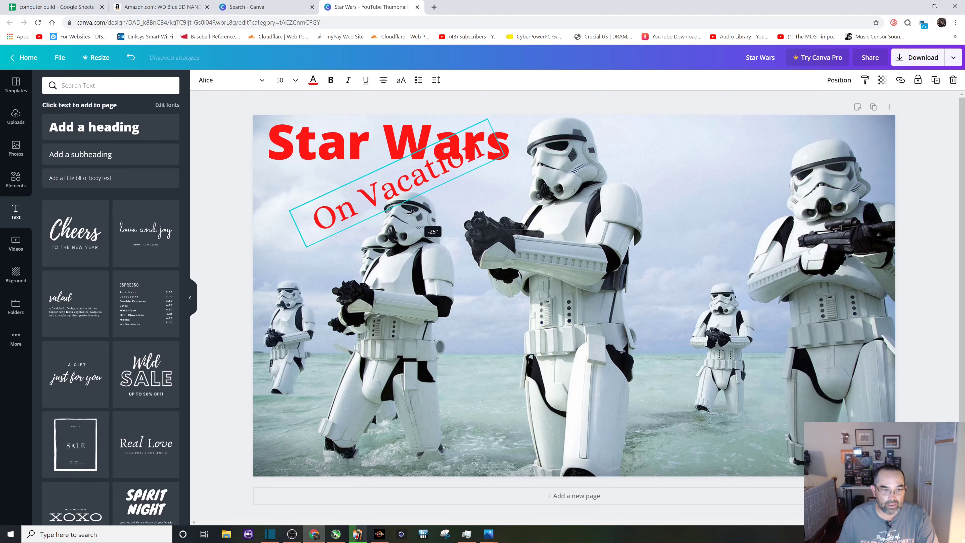
pyautogui.moveTo(391, 181); pyautogui.dragTo(343, 199)
pyautogui.click(483, 318)
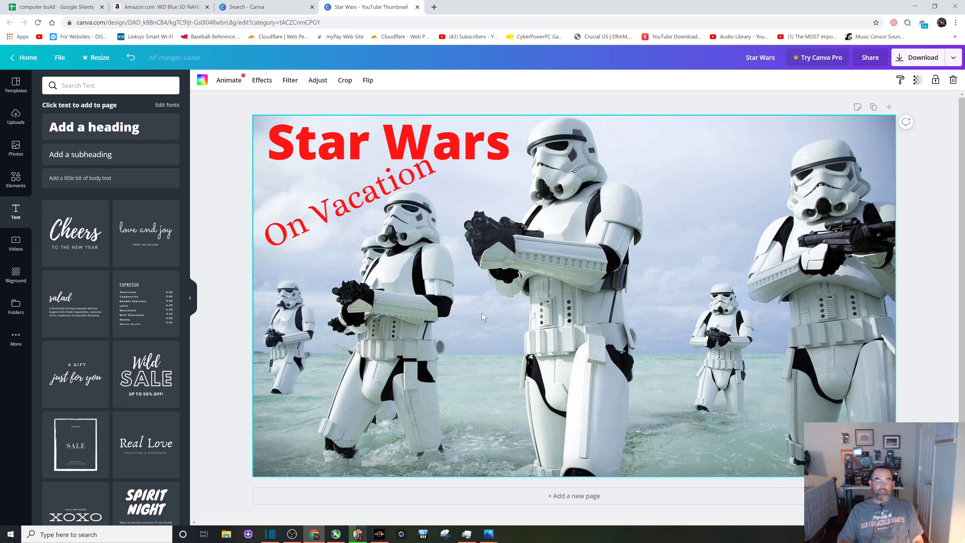
pyautogui.click(357, 207)
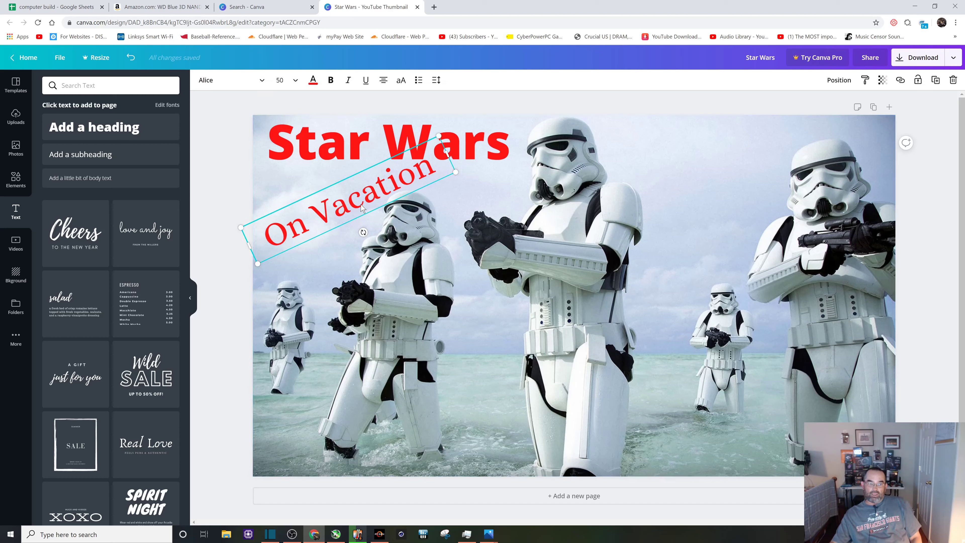
# Step: Set the On Vacation text's transparency to 34 so it turns translucent pink
pyautogui.click(884, 81)
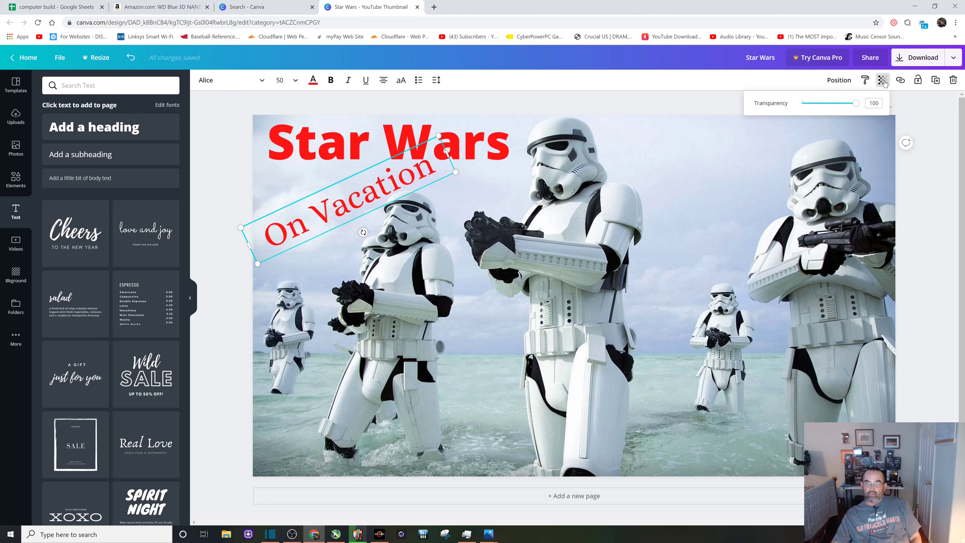
pyautogui.moveTo(856, 107); pyautogui.dragTo(820, 110)
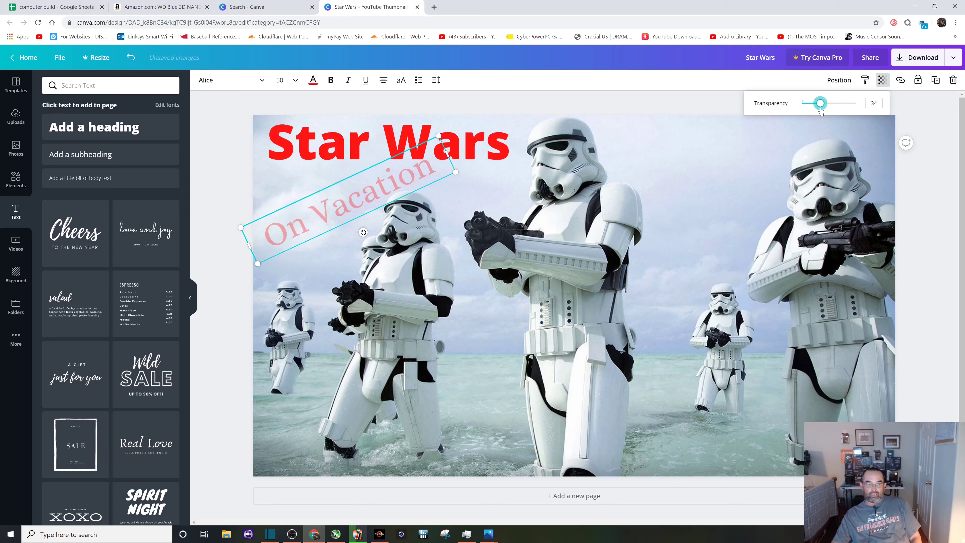
pyautogui.click(642, 110)
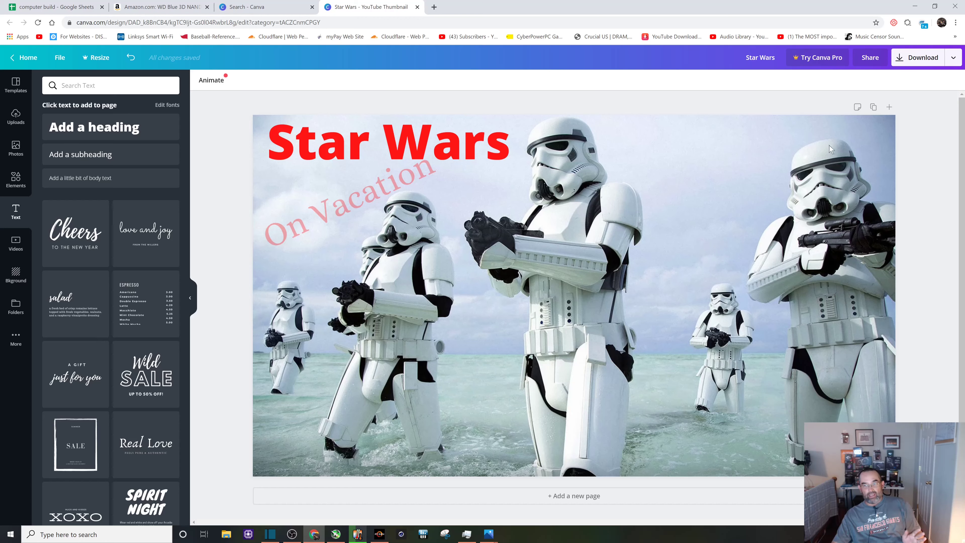
# Step: Download the thumbnail as PNG 'Star Wars.png', dismissing the Canva Pro offer
pyautogui.click(909, 57)
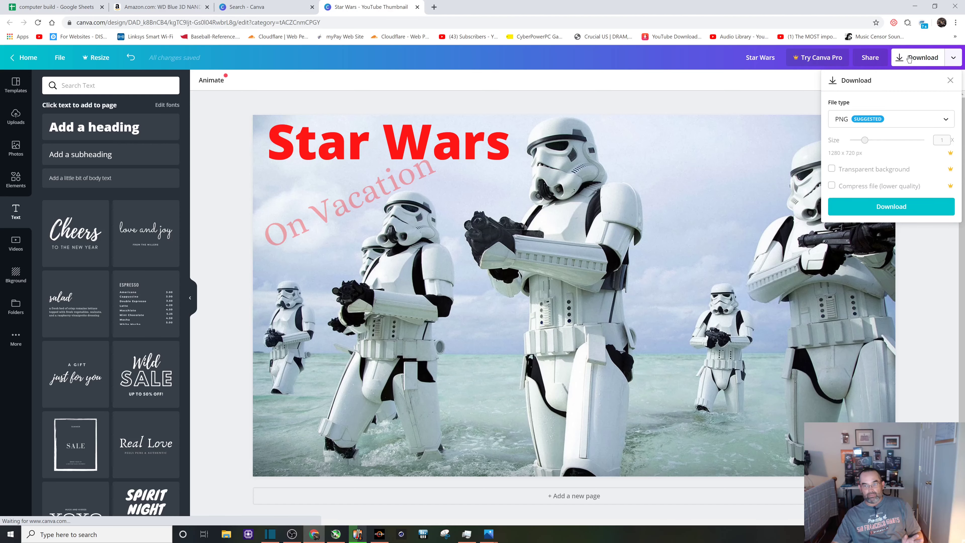
pyautogui.click(874, 213)
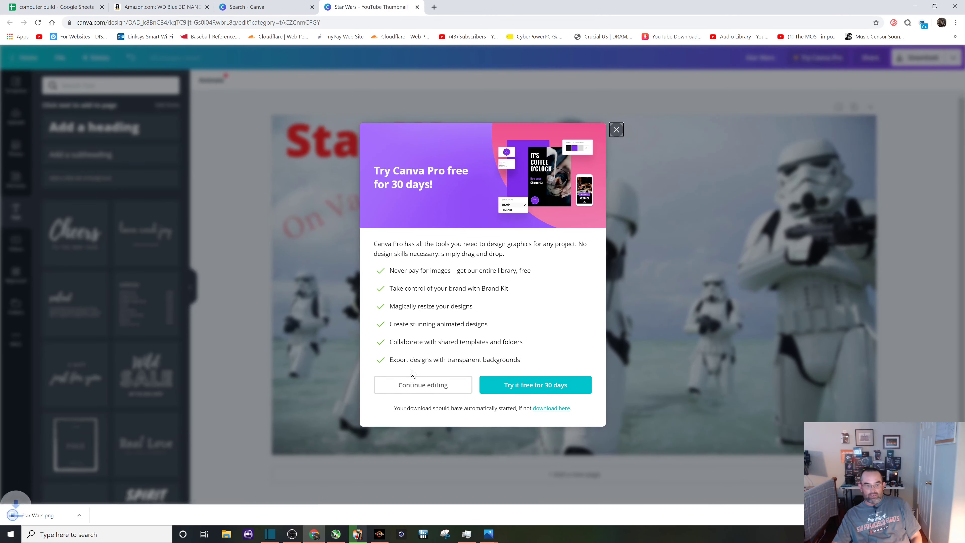
pyautogui.click(616, 130)
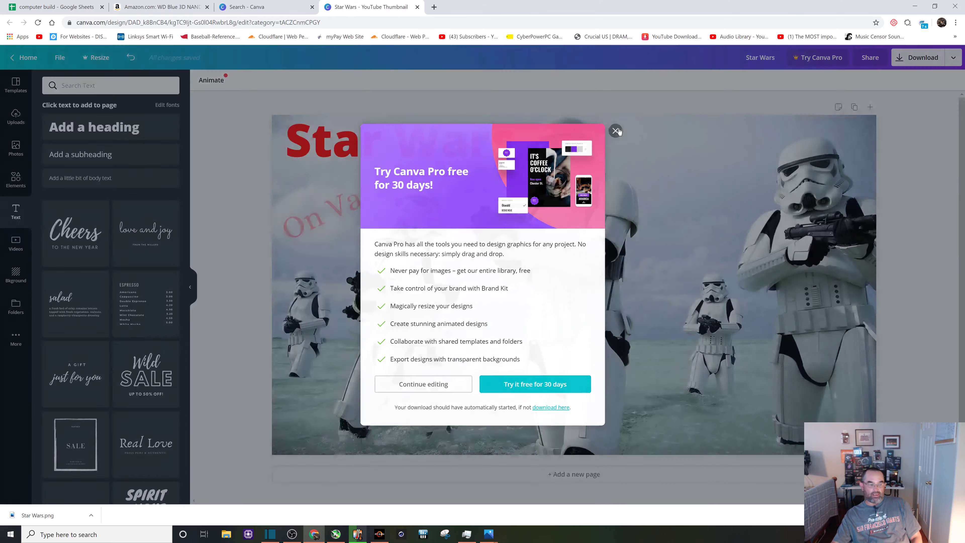
pyautogui.click(91, 518)
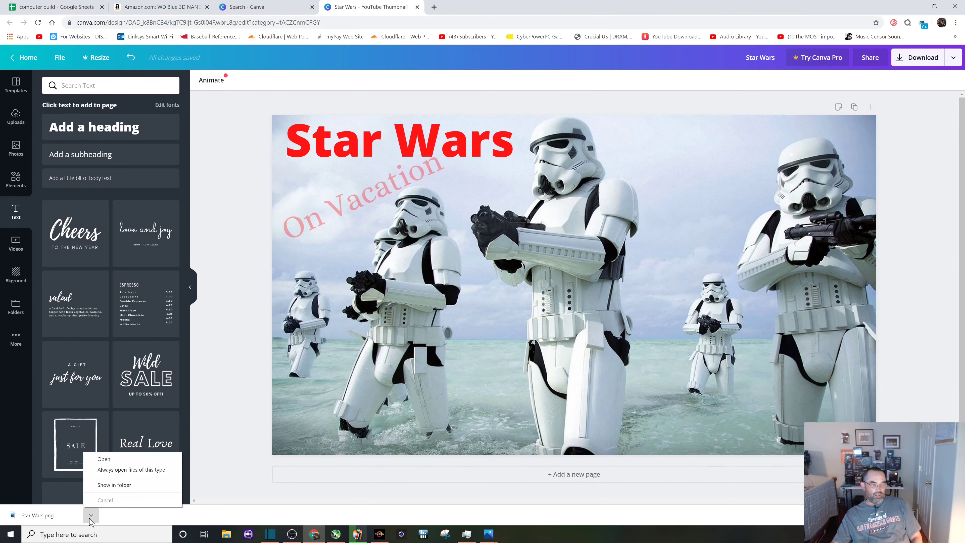
# Step: Open Star Wars.png from the browser downloads in Windows Photos
pyautogui.click(112, 459)
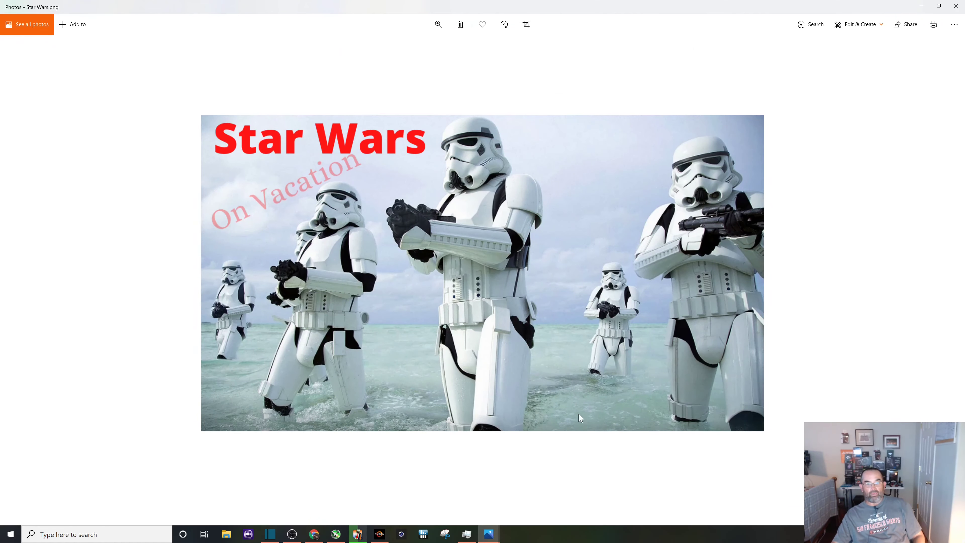